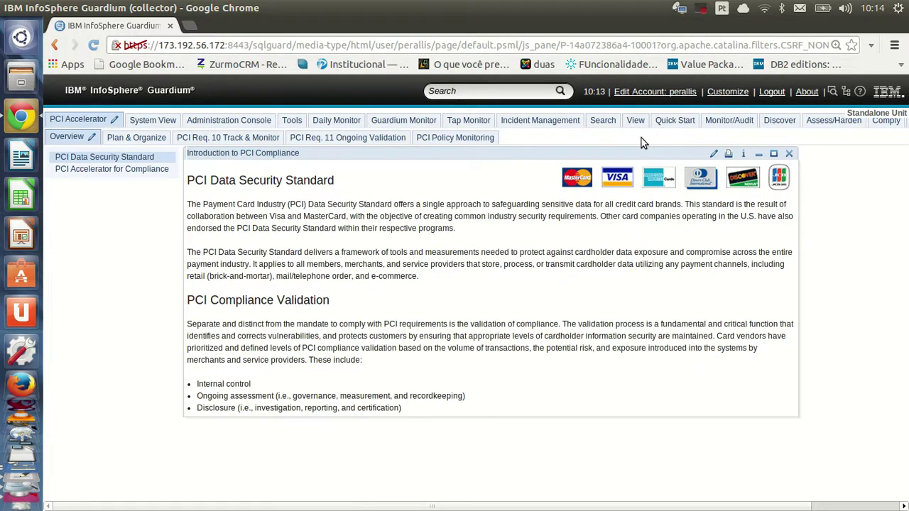
# - Open the rules of the Confere_people audit policy in the Policy Builder
pyautogui.click(722, 122)
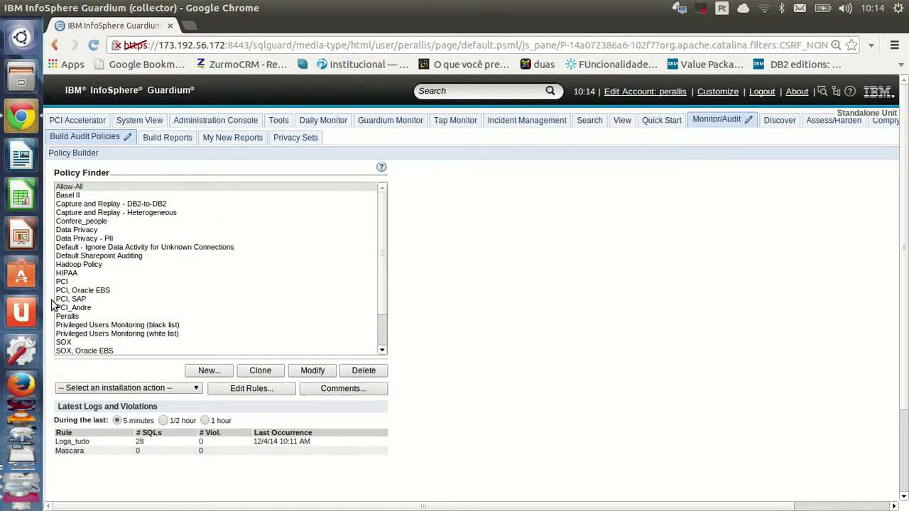
pyautogui.click(78, 317)
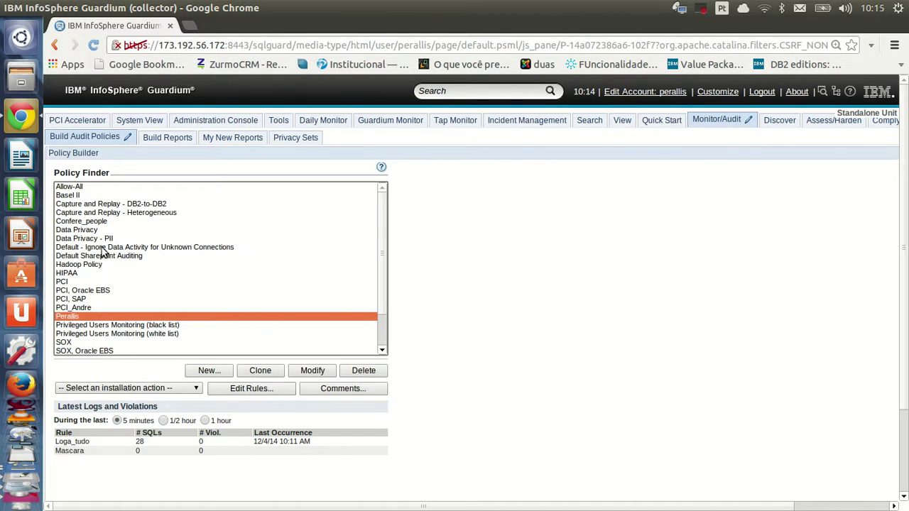
pyautogui.click(94, 223)
pyautogui.click(245, 393)
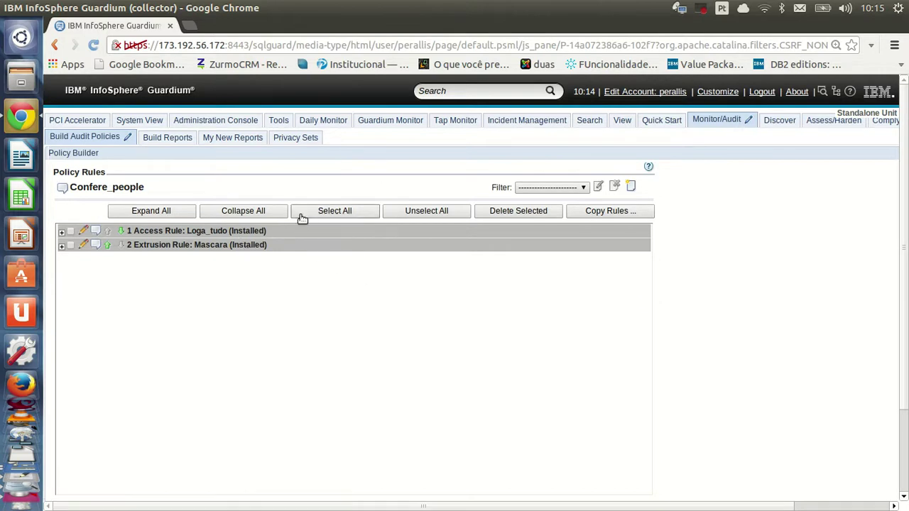
# - Review the definition of the Loga_tudo access rule, including its DB User condition and actions, and return to the policy rules
pyautogui.click(83, 232)
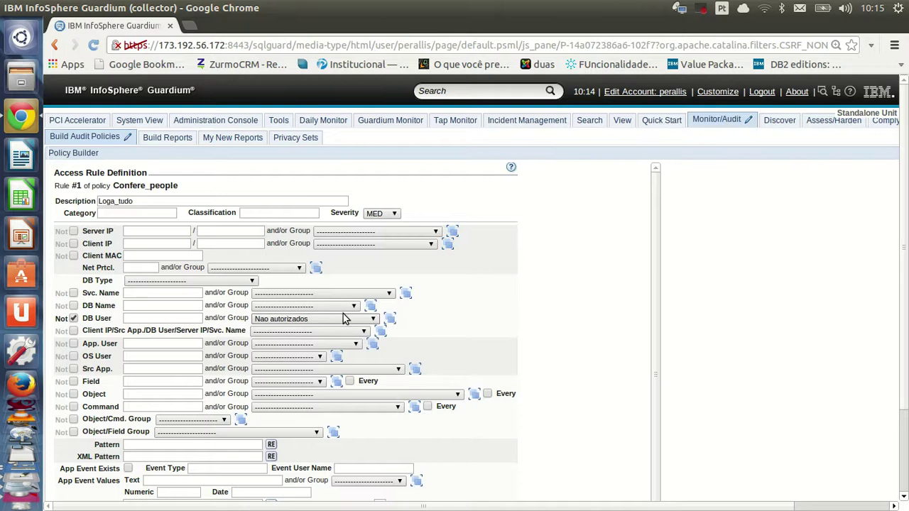
pyautogui.scroll(-3, 312, 386)
pyautogui.scroll(-1, 313, 389)
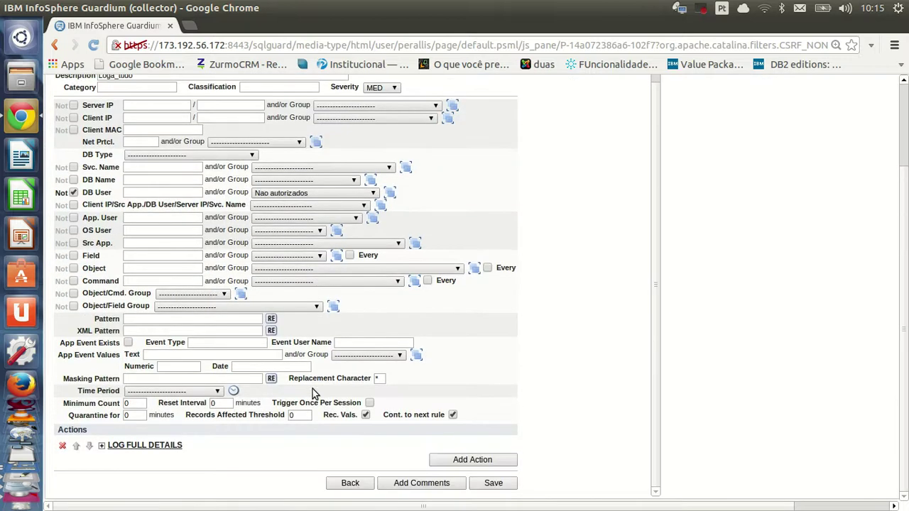
pyautogui.scroll(5, 313, 390)
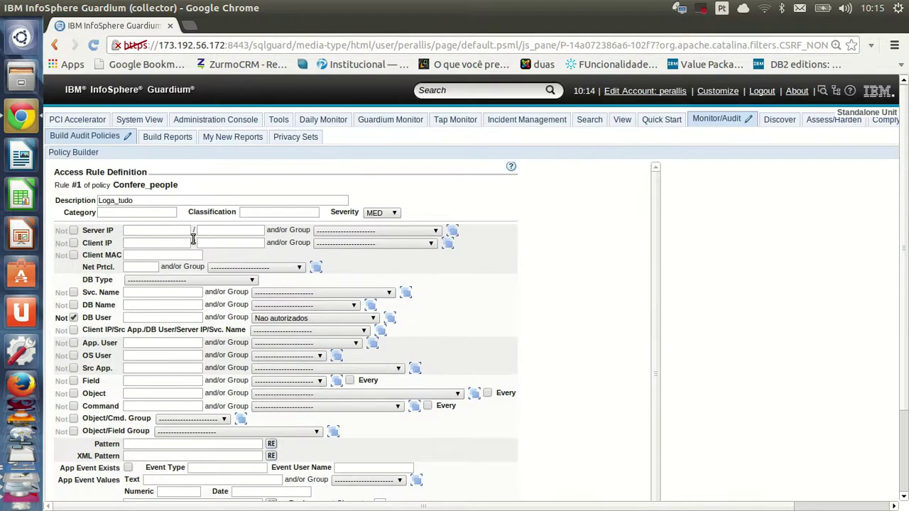
pyautogui.scroll(-4, 196, 240)
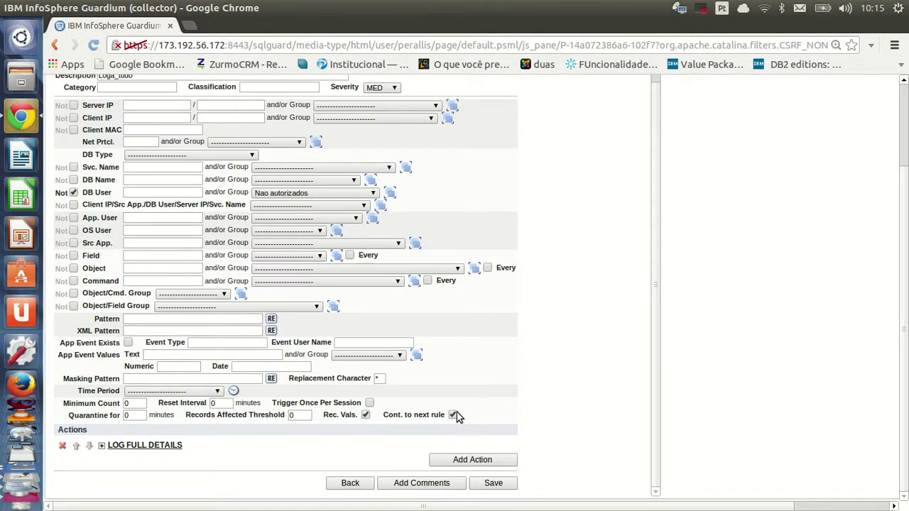
pyautogui.click(350, 483)
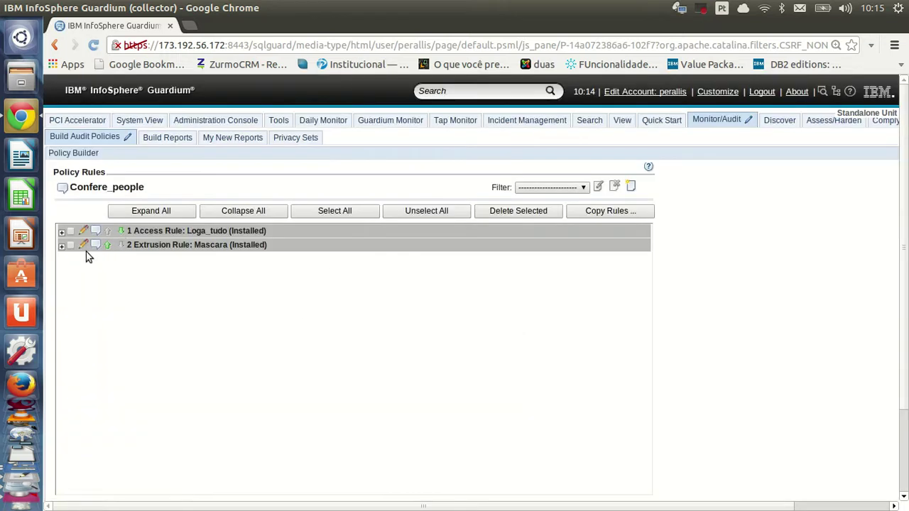
# - Review the Mascara extrusion rule and the members of its DB User group Usuários sem acesso, and return to the policy rules
pyautogui.click(85, 245)
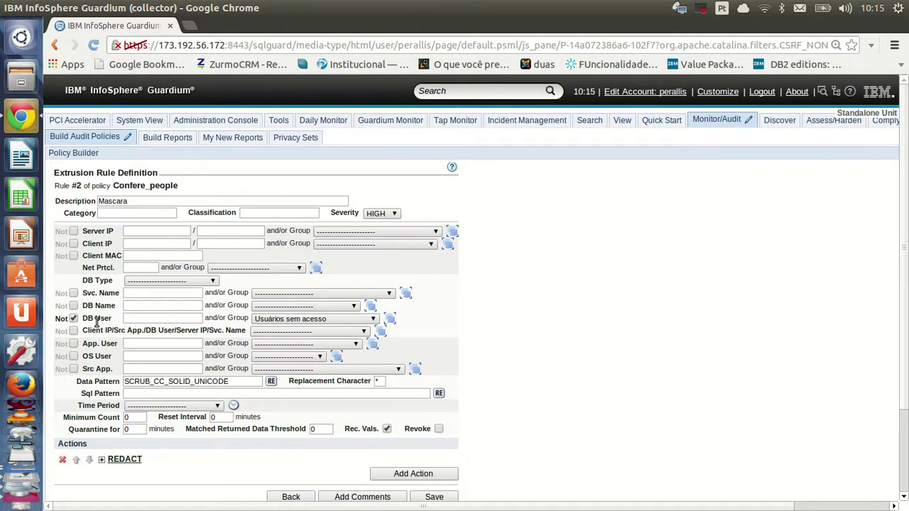
pyautogui.click(390, 319)
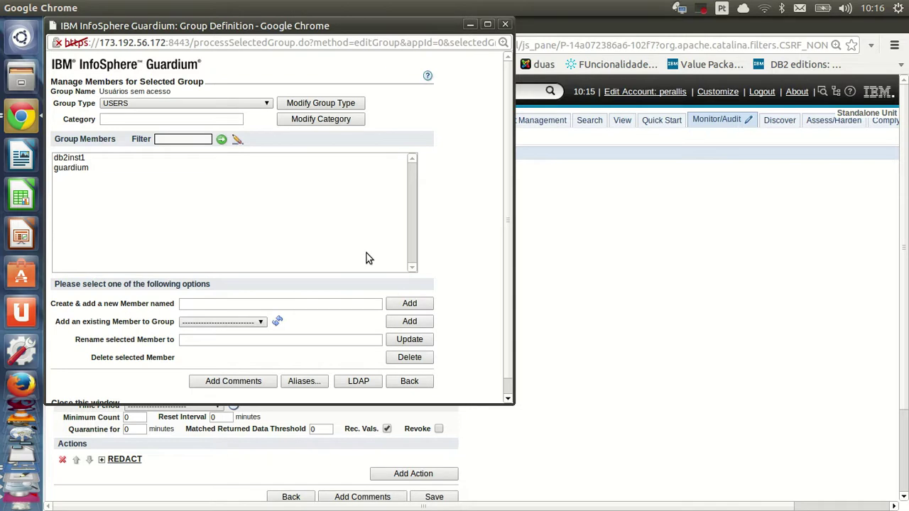
pyautogui.moveTo(346, 26); pyautogui.dragTo(679, 136)
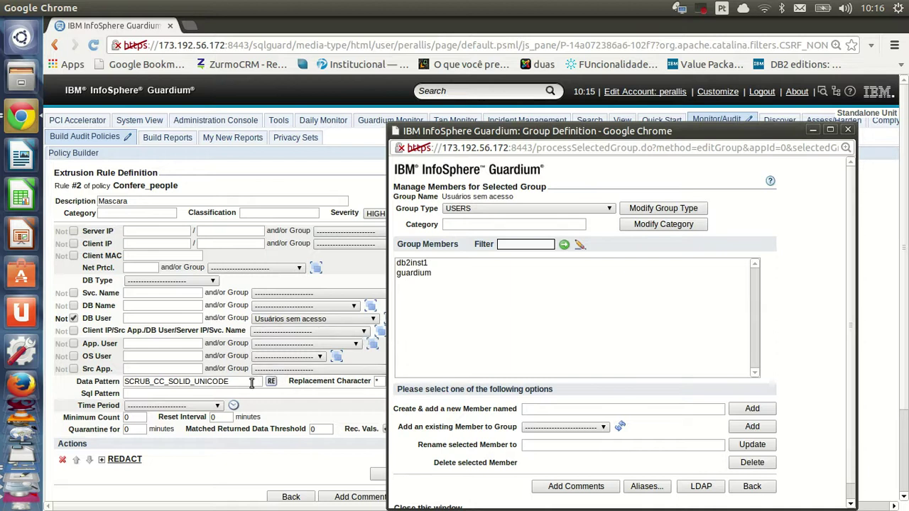
pyautogui.click(847, 129)
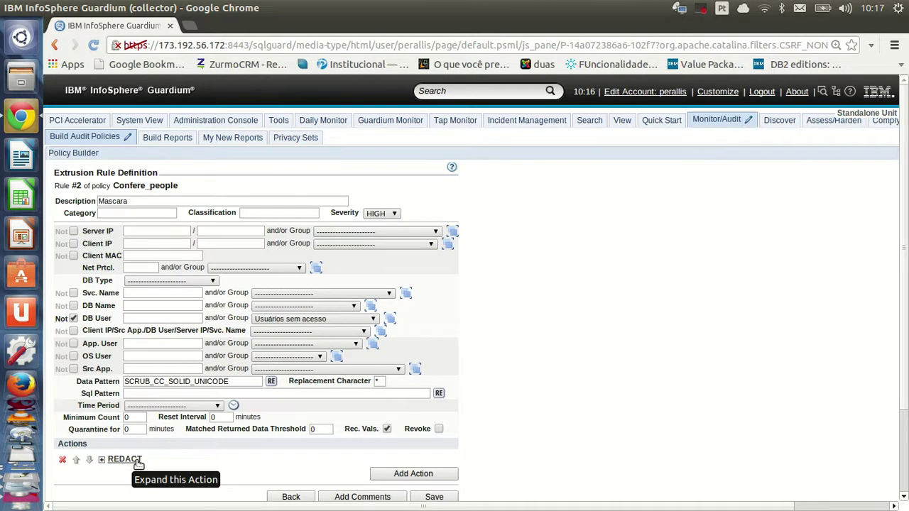
pyautogui.scroll(-1, 319, 391)
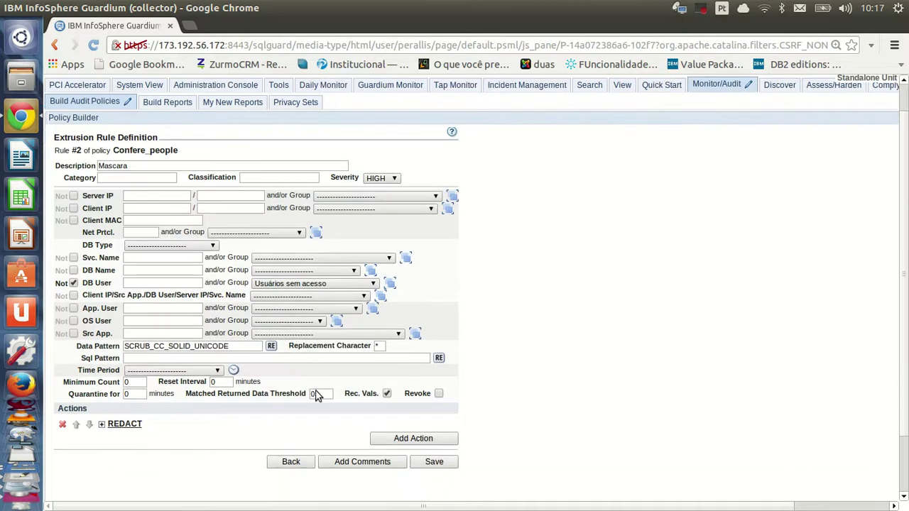
pyautogui.click(296, 462)
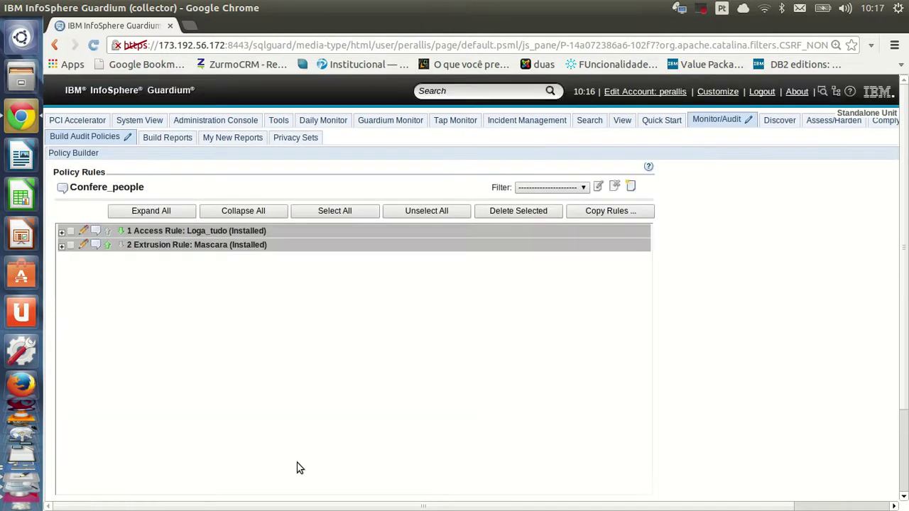
# - Return to the Policy Finder and check the latest logs and violations for the installed rules
pyautogui.scroll(-3, 298, 393)
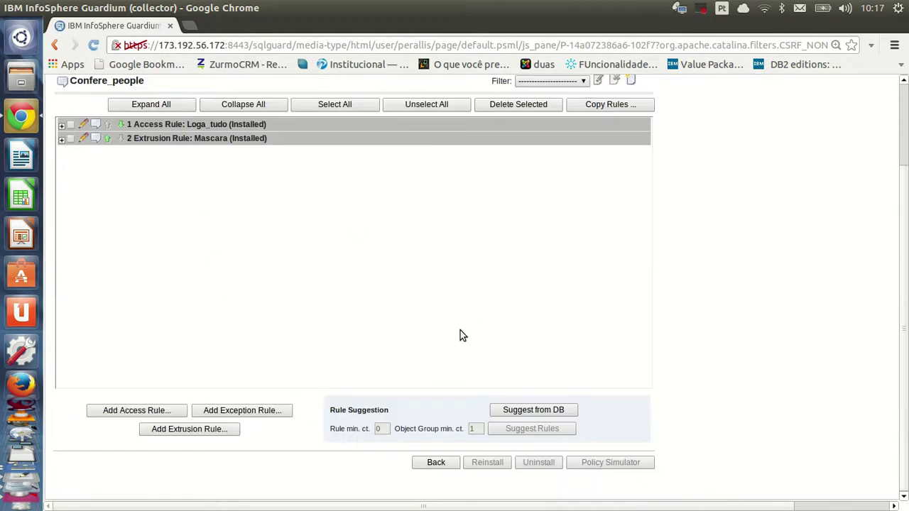
pyautogui.click(432, 469)
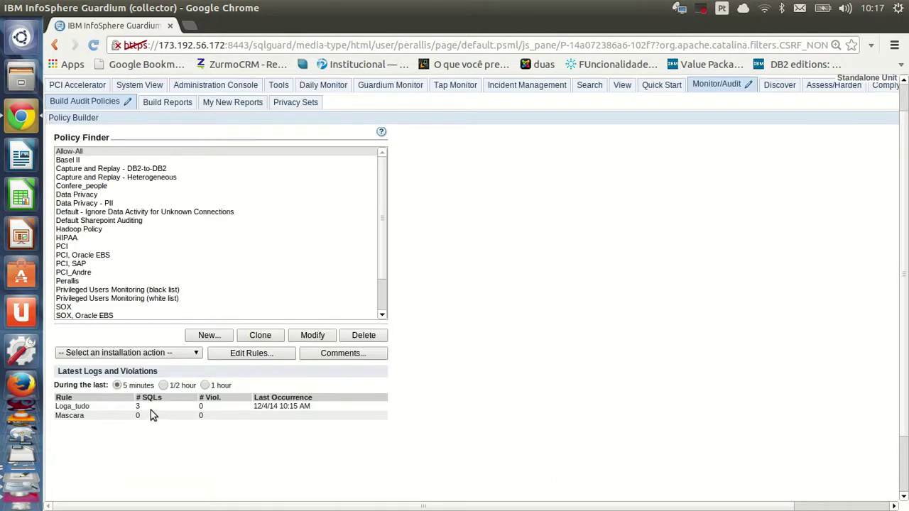
pyautogui.scroll(1, 639, 195)
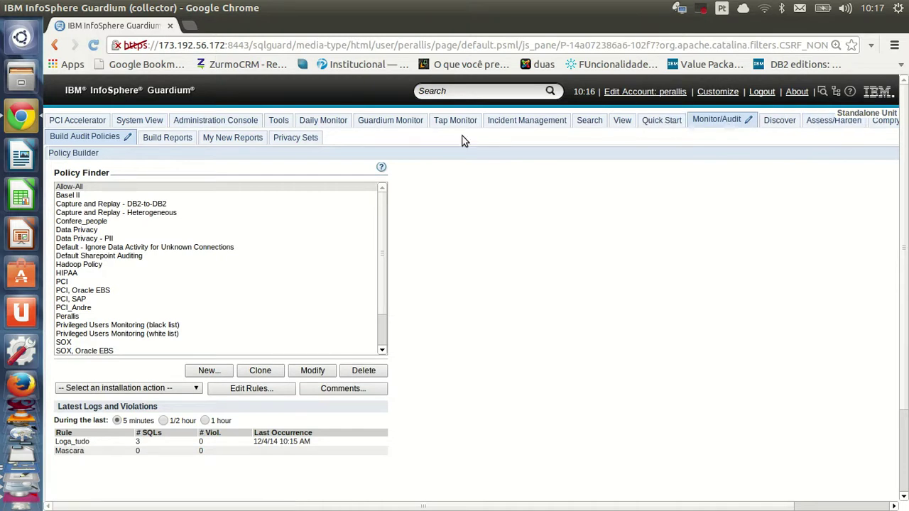
# - Examine the System Monitor's S-TAP status, current status and usage reports, then the Unit Utilization and S-TAP & Aggregation Status views
pyautogui.moveTo(455, 506)
pyautogui.mouseDown()
pyautogui.moveTo(550, 508)
pyautogui.moveTo(440, 508)
pyautogui.mouseUp()
pyautogui.click(141, 122)
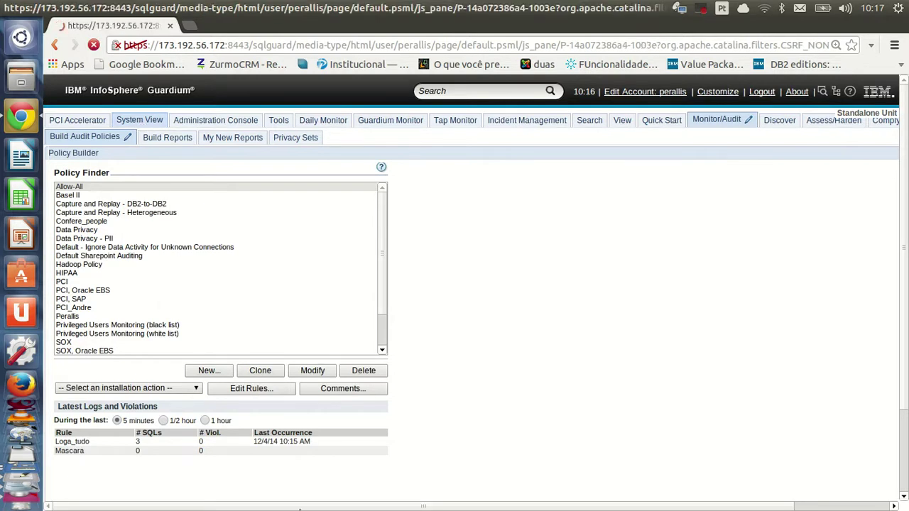
pyautogui.click(260, 140)
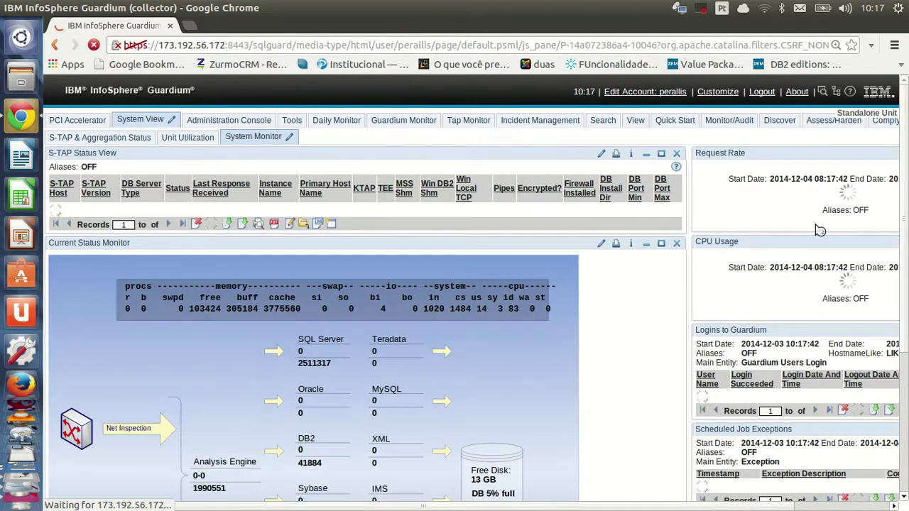
pyautogui.scroll(-2, 816, 230)
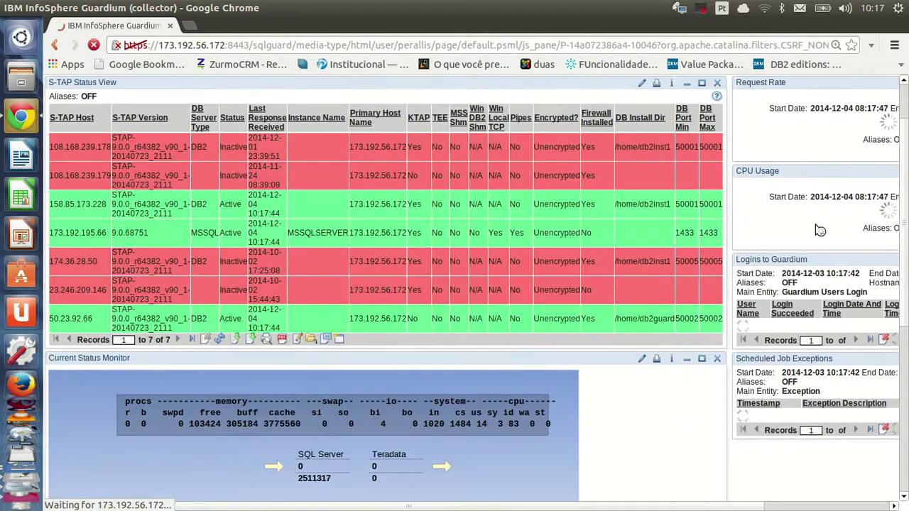
pyautogui.scroll(-8, 818, 230)
pyautogui.scroll(10, 816, 264)
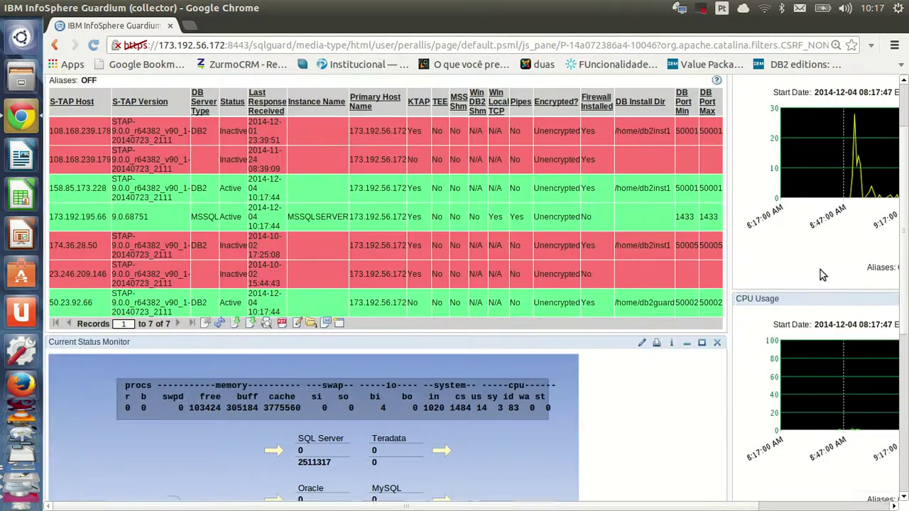
pyautogui.scroll(-10, 484, 441)
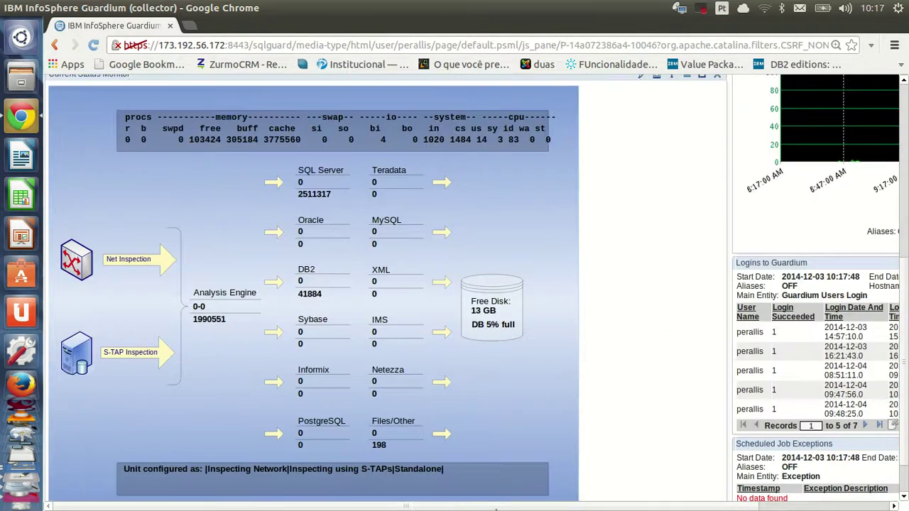
pyautogui.hscroll(3, 484, 284)
pyautogui.hscroll(-3, 348, 500)
pyautogui.scroll(10, 305, 135)
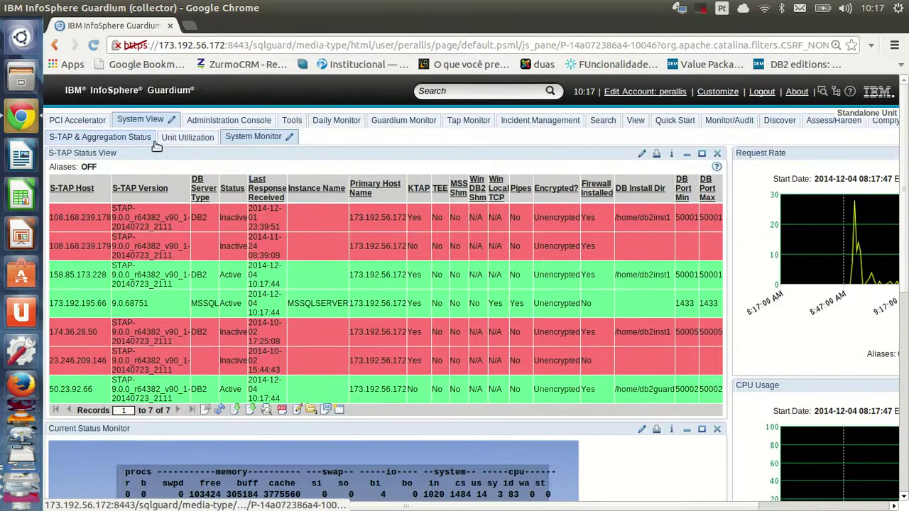
pyautogui.click(183, 139)
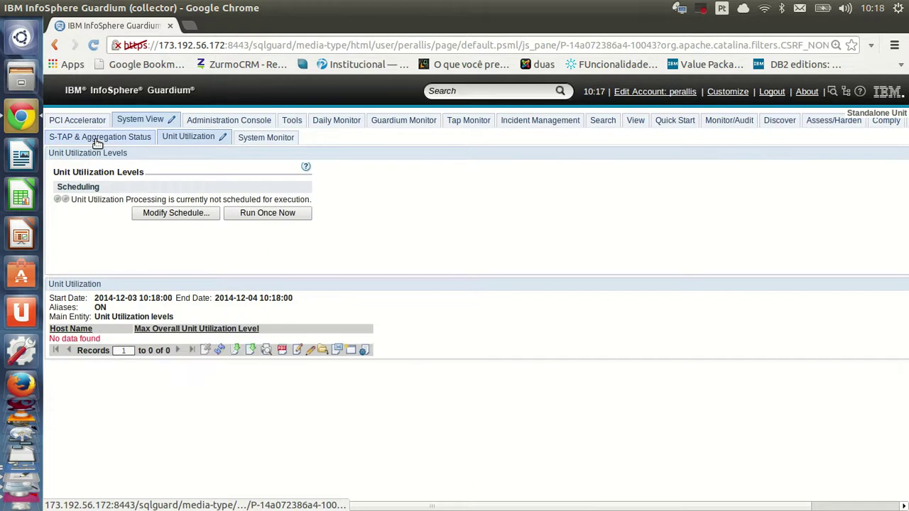
pyautogui.click(98, 143)
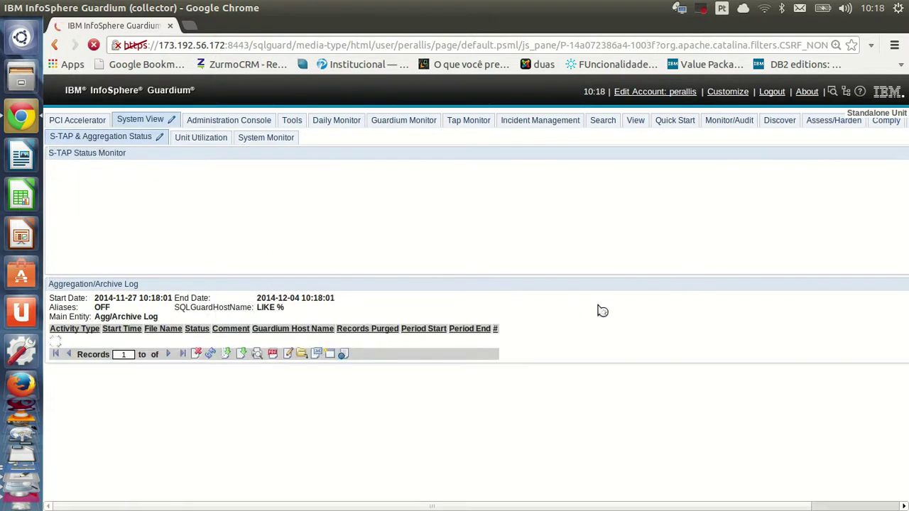
# - Review the currently installed policy, the request rate and the number of databases per type in the View overview
pyautogui.click(635, 121)
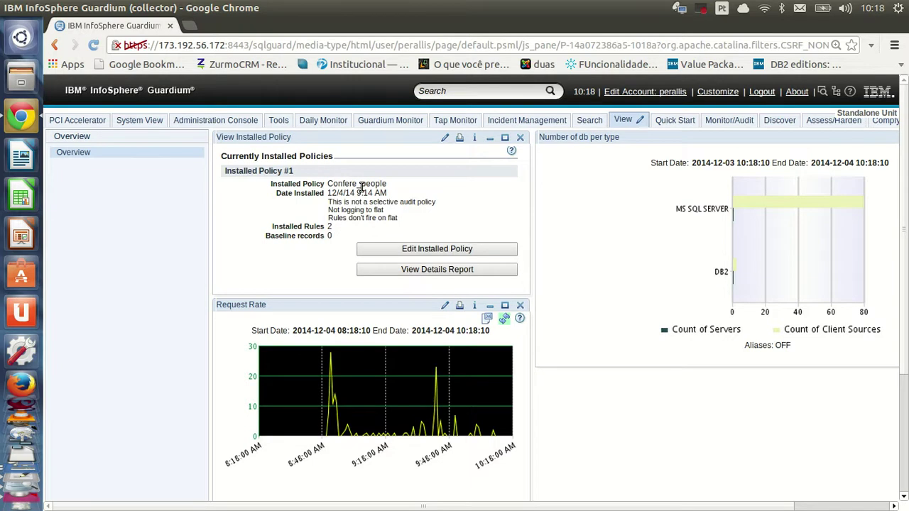
pyautogui.scroll(-4, 482, 243)
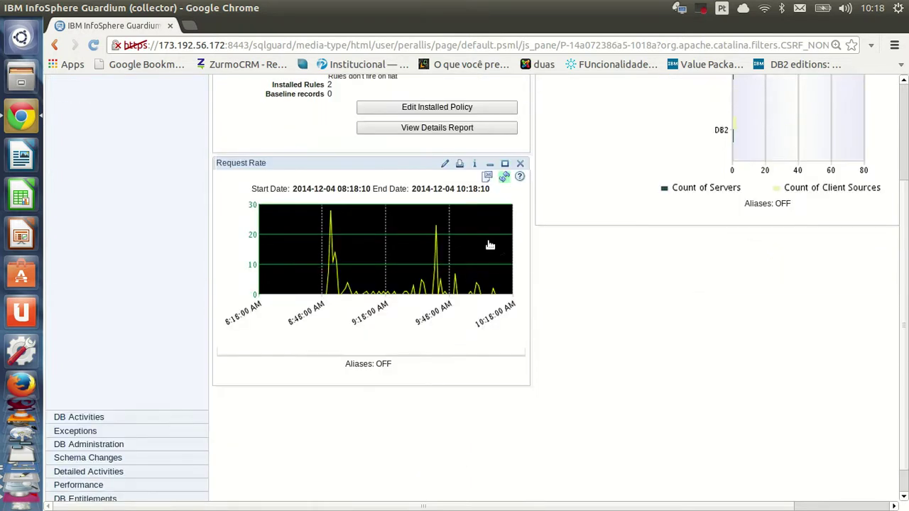
pyautogui.scroll(-1, 489, 245)
pyautogui.scroll(5, 489, 245)
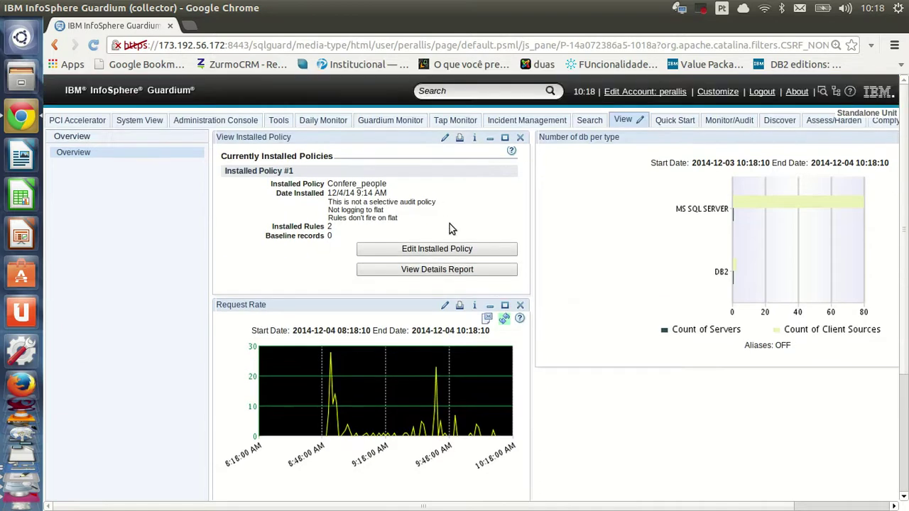
# - Switch to DbVisualizer and check which database connections are available for the employee query
pyautogui.scroll(-5, 22, 418)
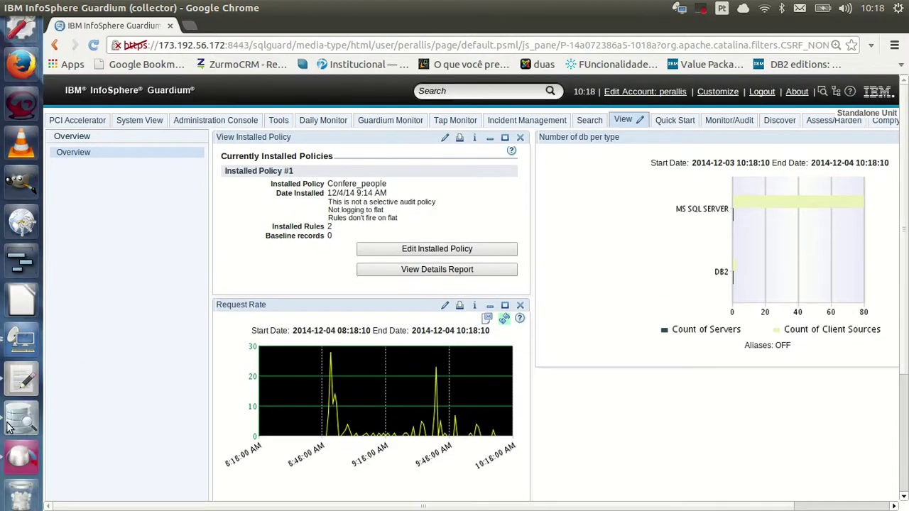
pyautogui.click(22, 424)
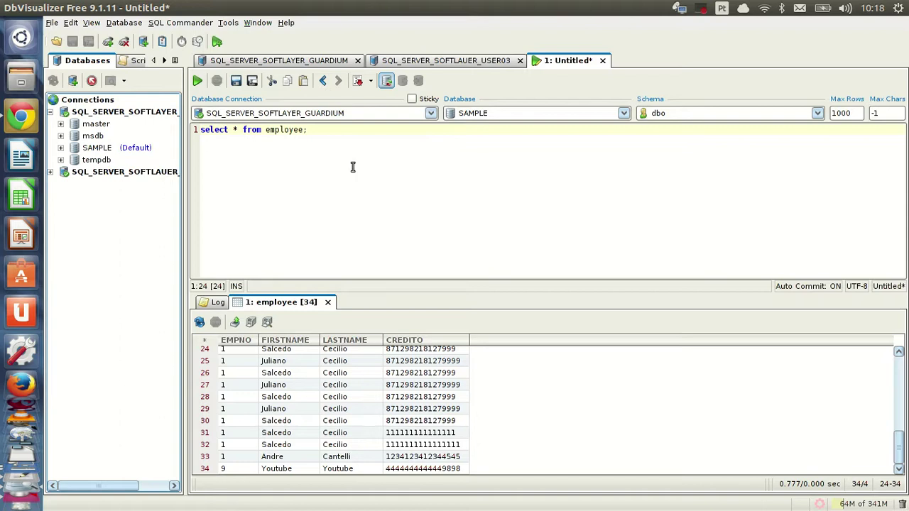
pyautogui.click(342, 113)
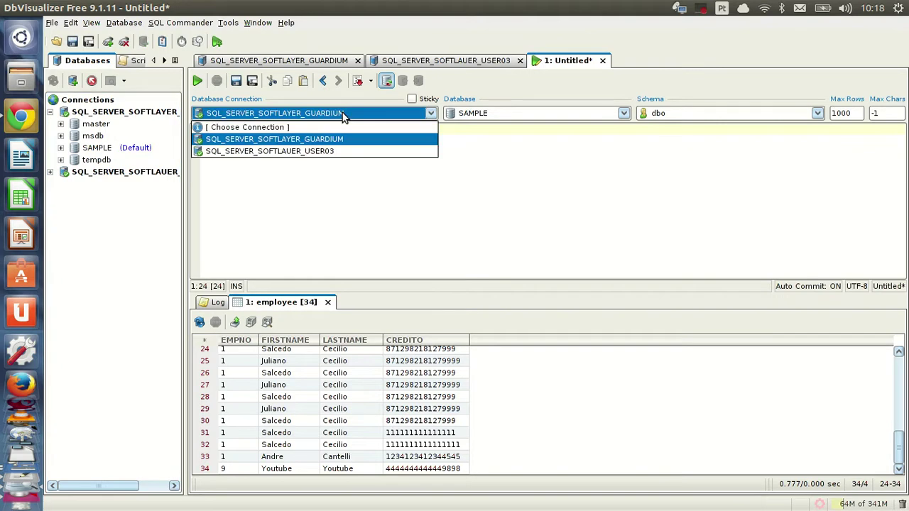
pyautogui.click(343, 114)
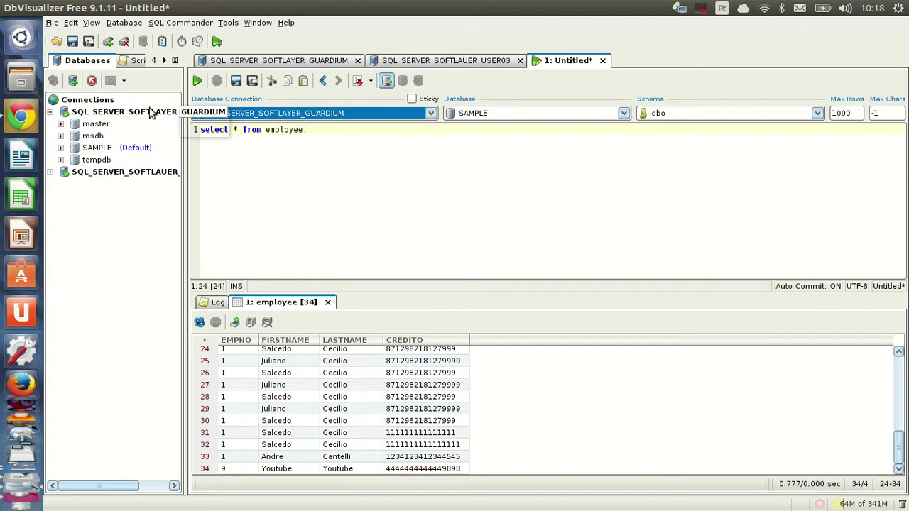
# - Examine the connection settings and database user IDs of SQL_SERVER_SOFTLAYER_GUARDIUM and SQL_SERVER_SOFTLAUER_USER03
pyautogui.click(261, 61)
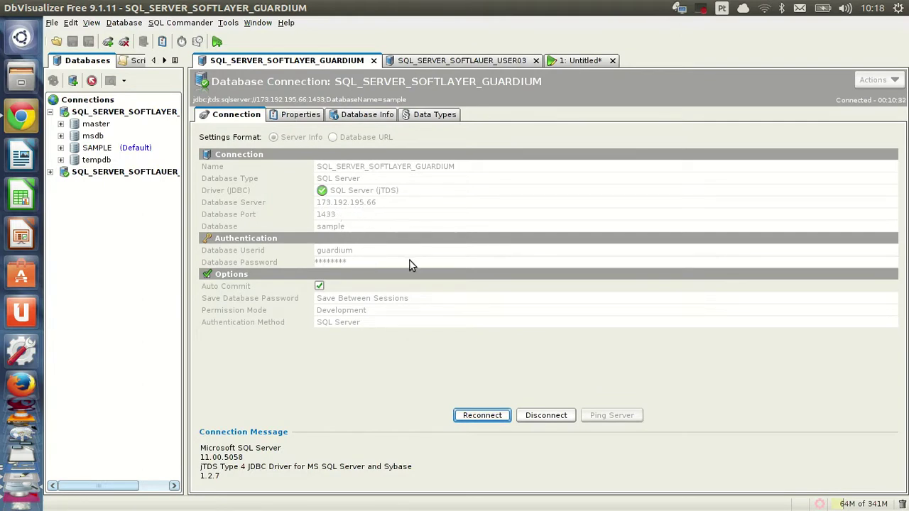
pyautogui.click(129, 177)
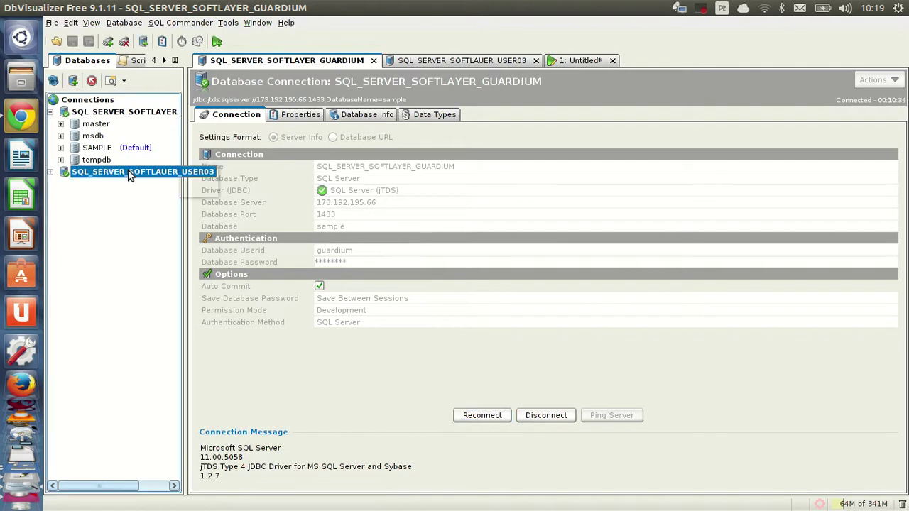
pyautogui.doubleClick(119, 171)
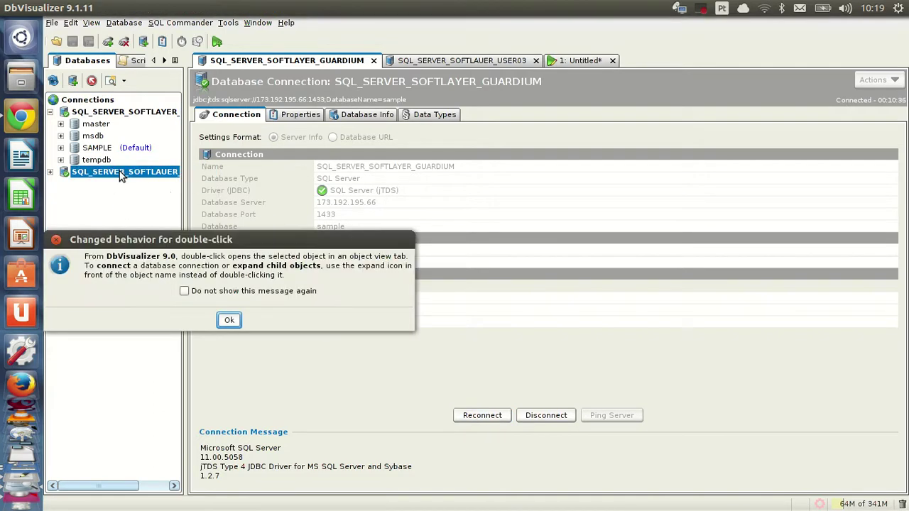
pyautogui.click(229, 319)
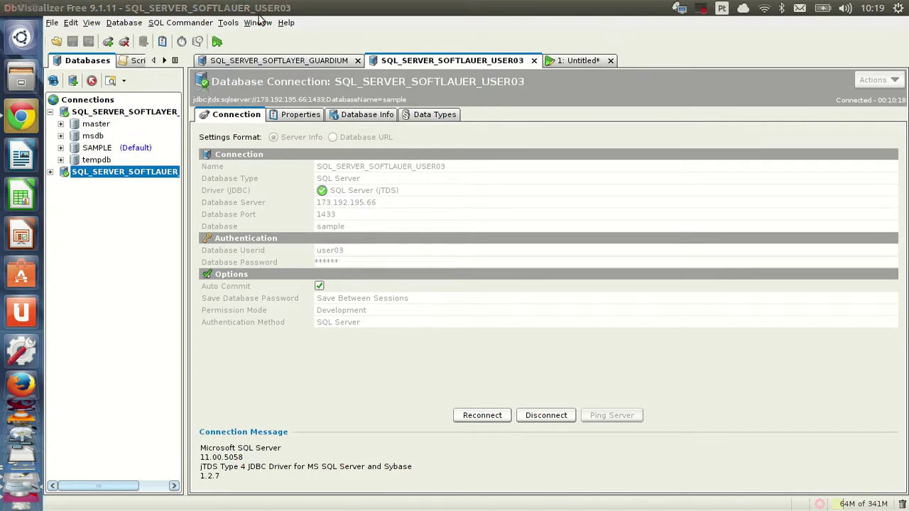
# - Return to the untitled SQL script, run "select * from employee;" on the SQL_SERVER_SOFTLAYER_GUARDIUM connection, and review the CREDITO values
pyautogui.click(580, 60)
pyautogui.click(319, 157)
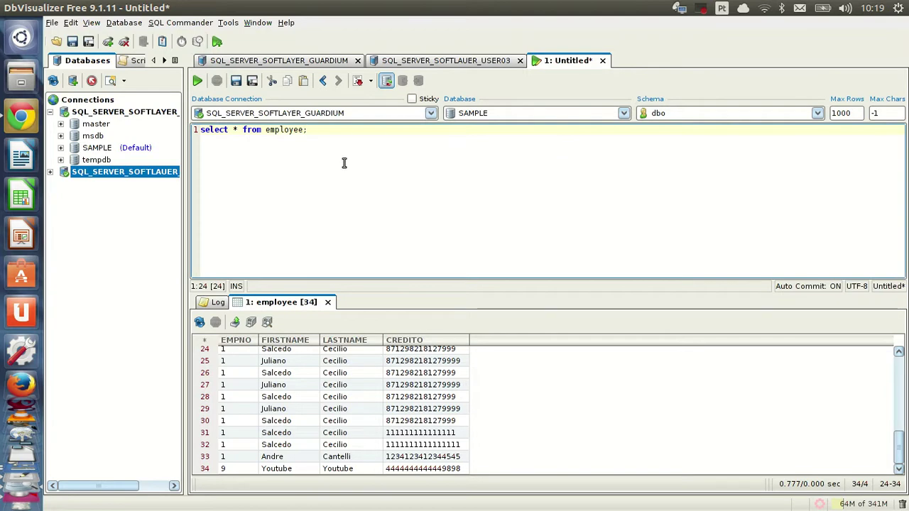
pyautogui.click(197, 81)
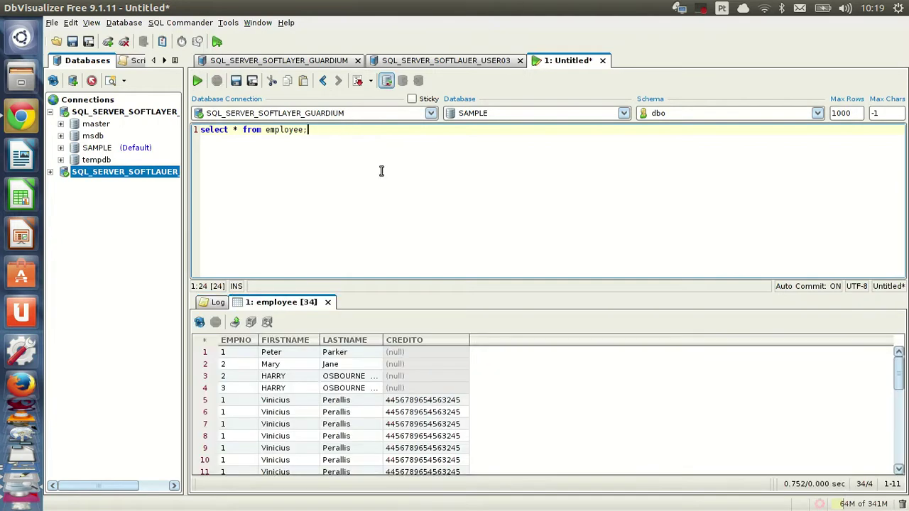
pyautogui.scroll(-3, 426, 419)
pyautogui.scroll(-5, 426, 419)
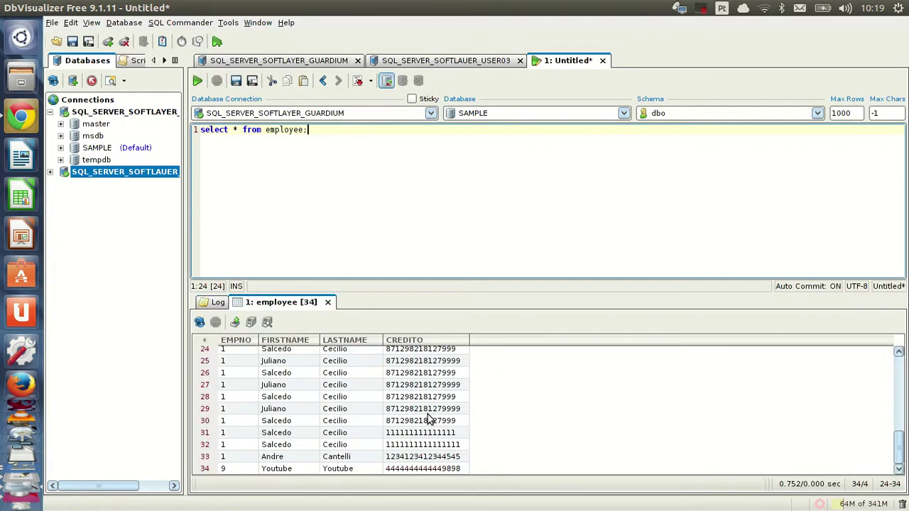
# - Switch the script's connection to SQL_SERVER_SOFTLAUER_USER03, rerun the employee query, and review the CREDITO values
pyautogui.click(430, 113)
pyautogui.click(330, 155)
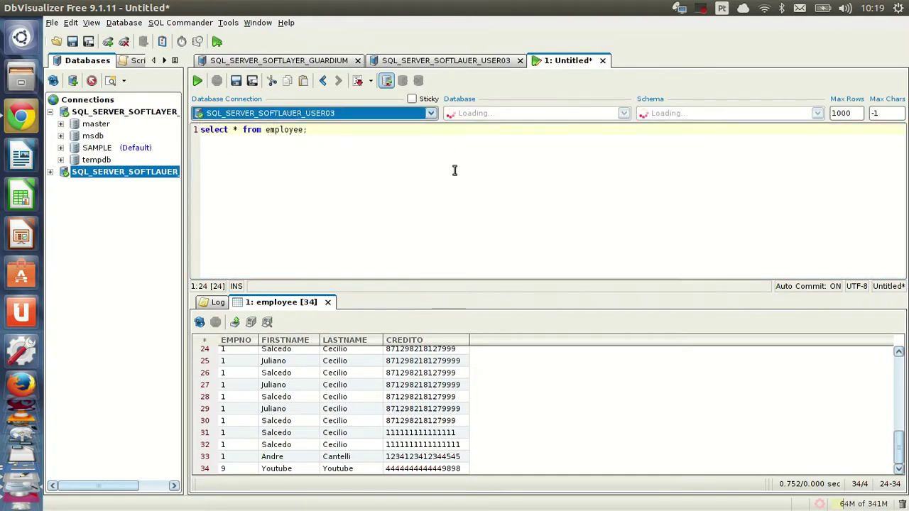
pyautogui.click(197, 80)
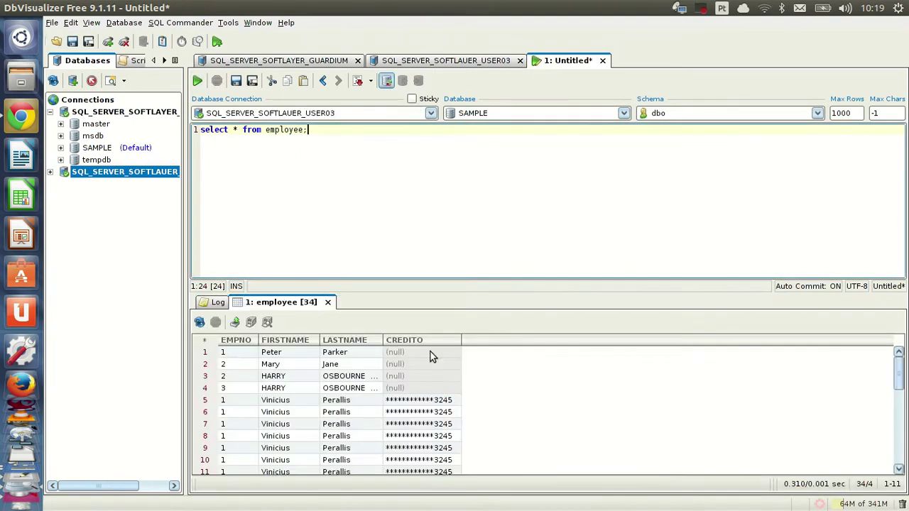
pyautogui.scroll(-2, 422, 419)
pyautogui.scroll(-5, 422, 419)
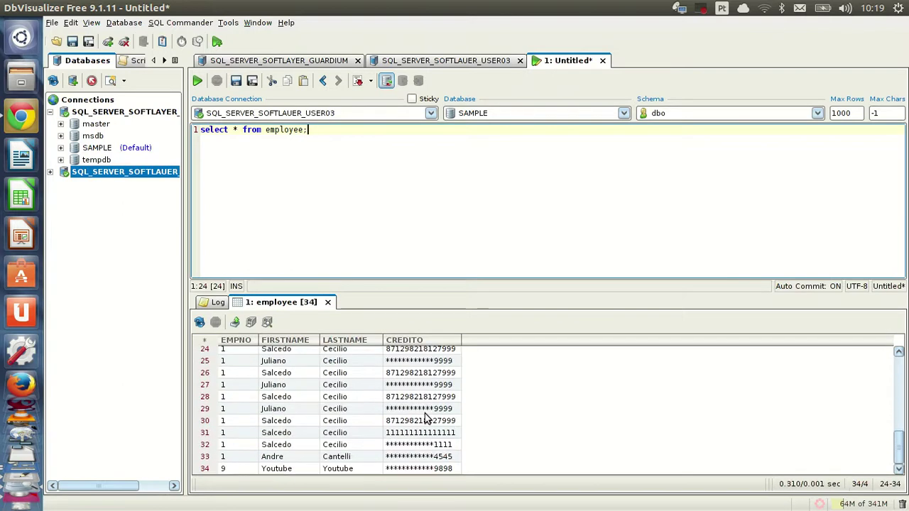
pyautogui.scroll(2, 428, 420)
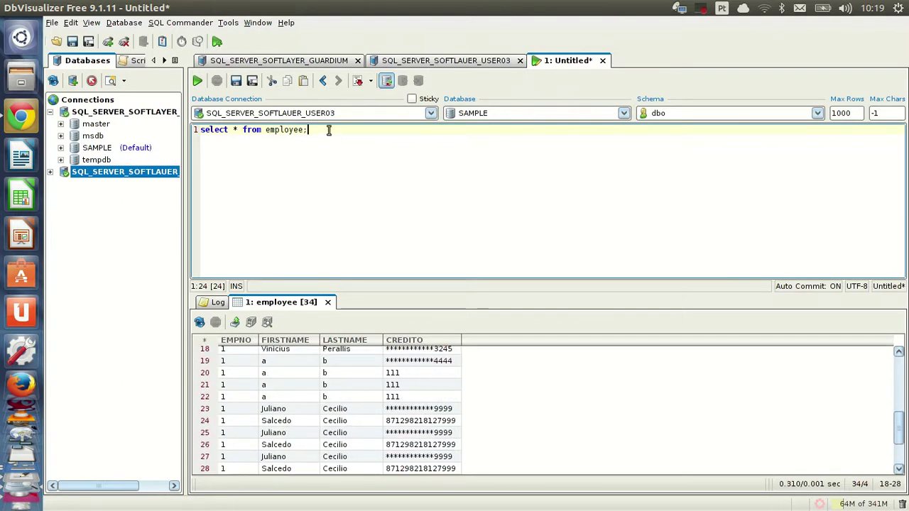
# - Replace the select query with the start of an insert statement, "insert into employee values ()"
pyautogui.moveTo(334, 132); pyautogui.dragTo(175, 125)
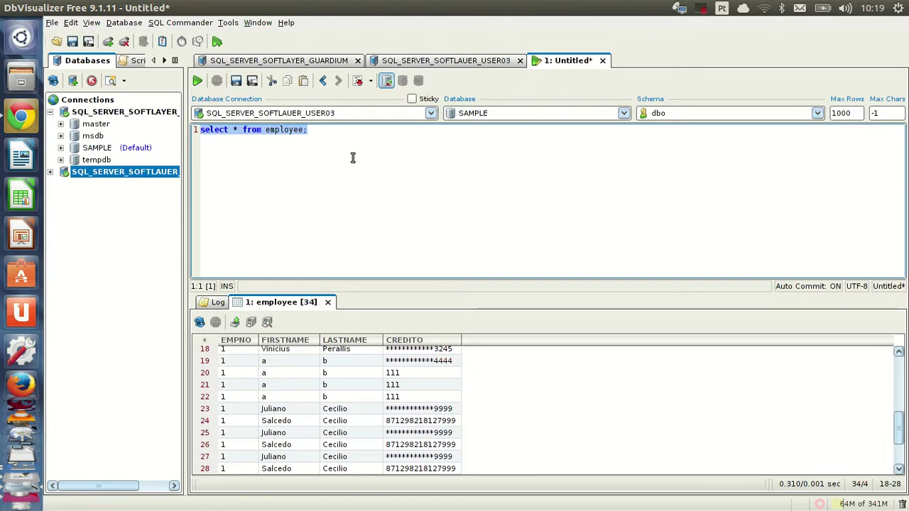
pyautogui.write('inse')
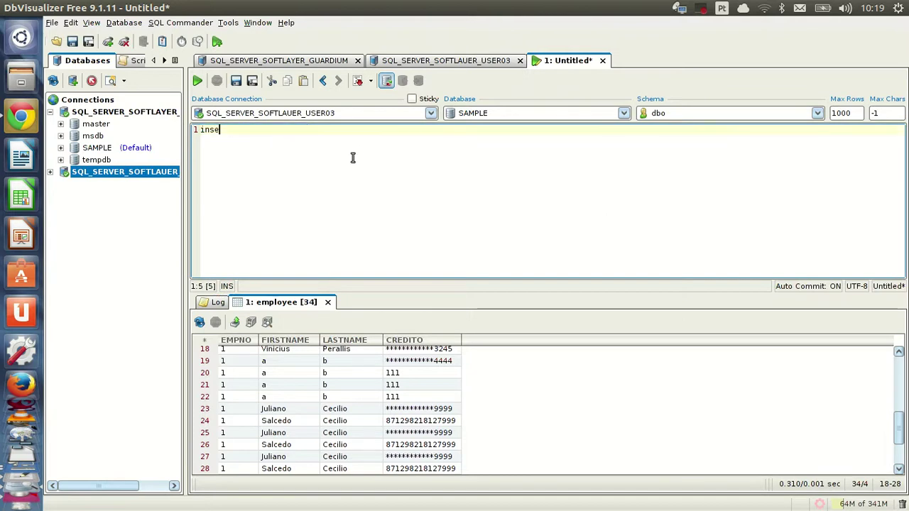
pyautogui.write('et')
pyautogui.write('nto emplo')
pyautogui.press('BackSpace')
pyautogui.press('BackSpace')
pyautogui.write('loyee values')
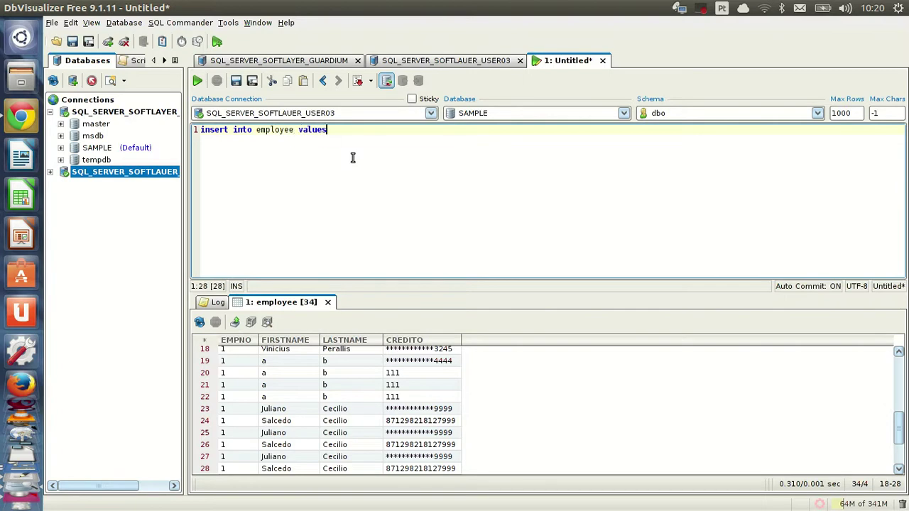
pyautogui.write(' (')
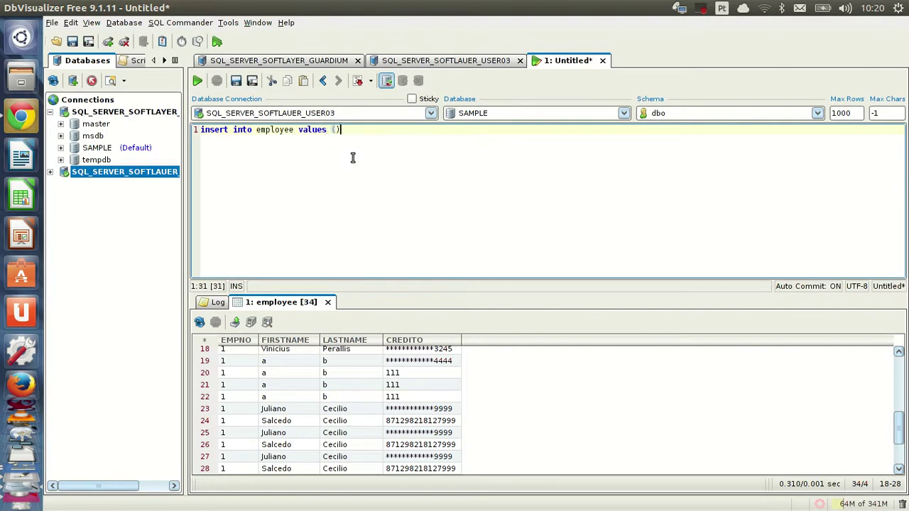